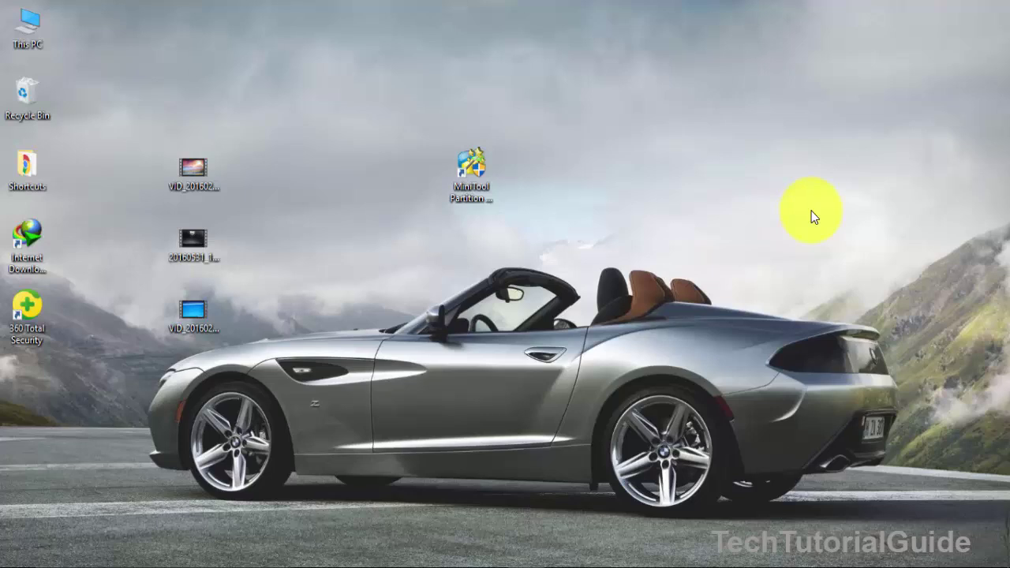
Refresh the Windows desktop several times from its context menu.
{"action": "right_click", "coordinate": [811, 210]}
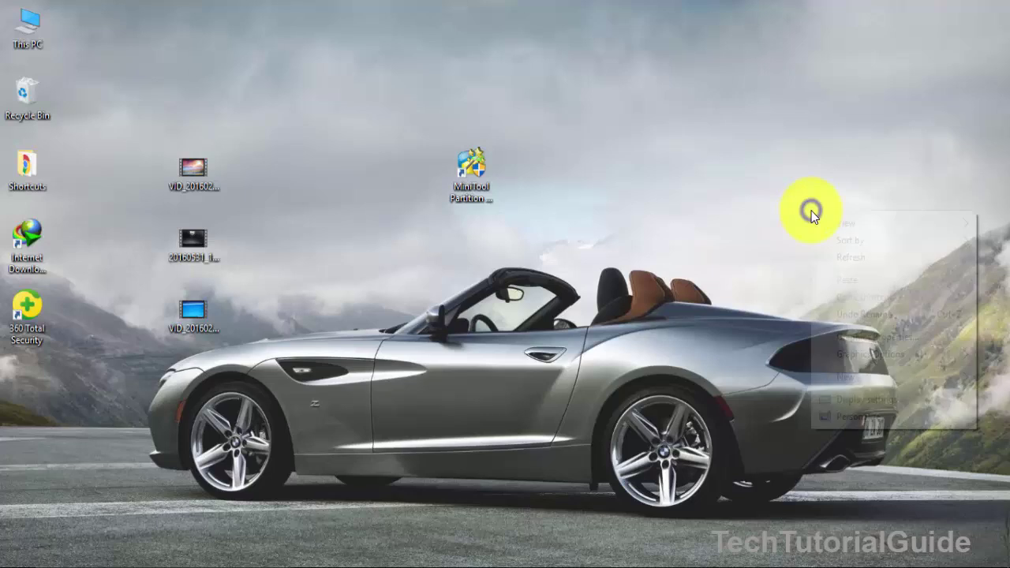
{"action": "left_click", "coordinate": [835, 258]}
{"action": "right_click", "coordinate": [607, 104]}
{"action": "left_click", "coordinate": [644, 149]}
{"action": "right_click", "coordinate": [637, 128]}
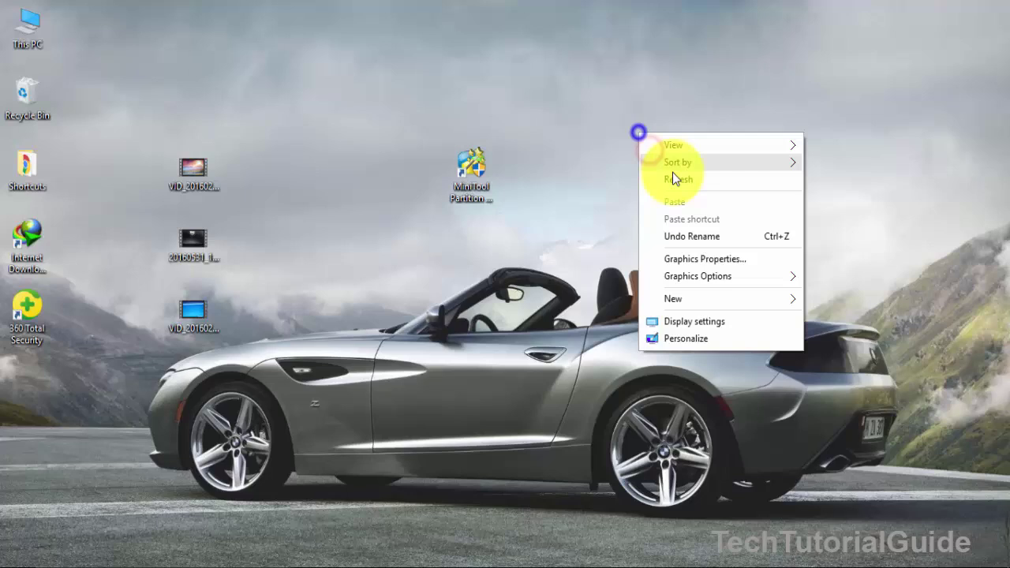
{"action": "left_click", "coordinate": [677, 181]}
{"action": "right_click", "coordinate": [664, 153]}
{"action": "left_click", "coordinate": [693, 193]}
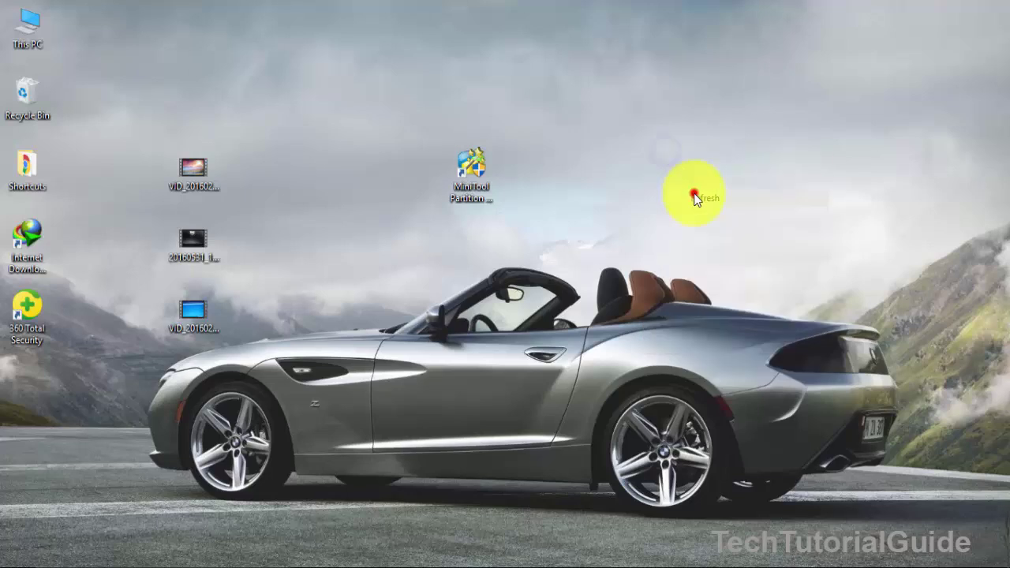
{"action": "right_click", "coordinate": [590, 123]}
{"action": "left_click", "coordinate": [626, 170]}
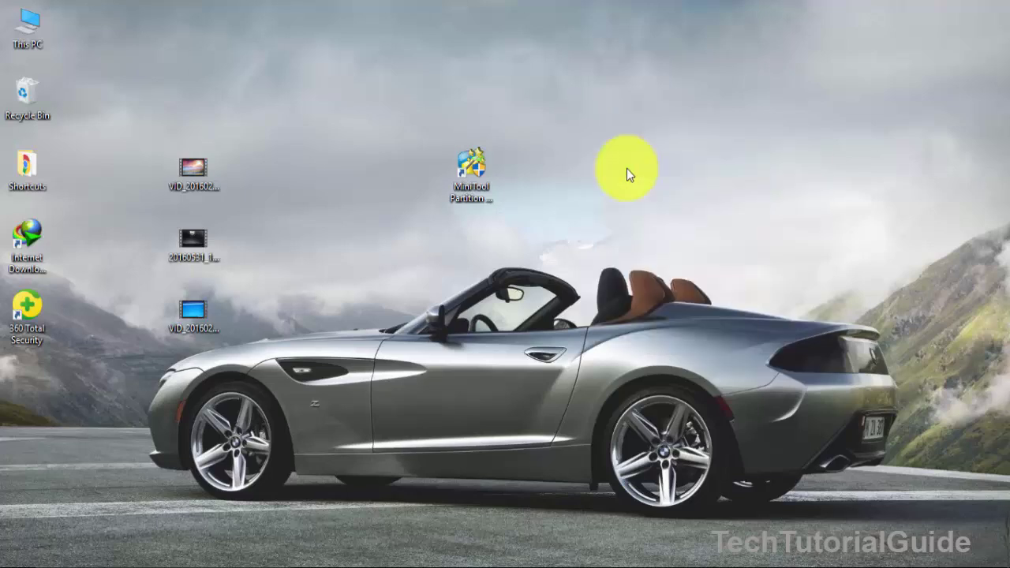
{"action": "right_click", "coordinate": [627, 169]}
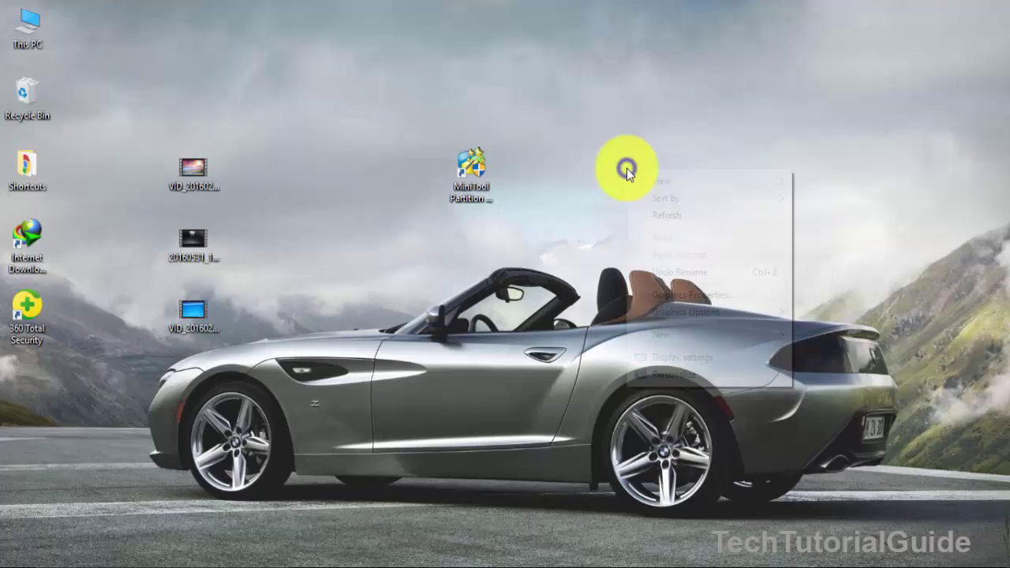
{"action": "left_click", "coordinate": [660, 217]}
Select the MiniTool Partition Wizard shortcut and launch the application.
{"action": "left_click_drag", "start_coordinate": [412, 142], "coordinate": [534, 210]}
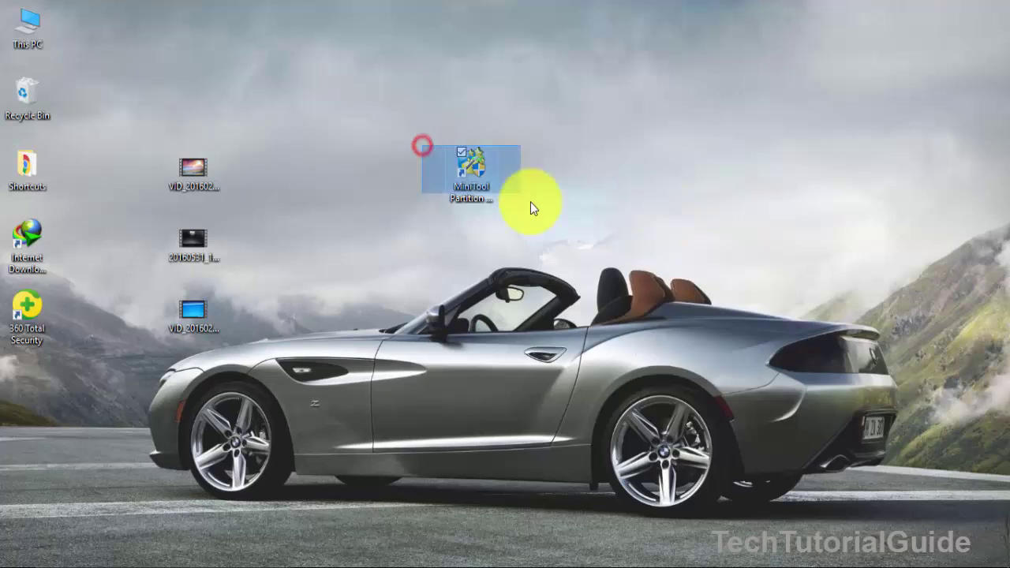
{"action": "left_click", "coordinate": [652, 202]}
{"action": "left_click", "coordinate": [487, 188]}
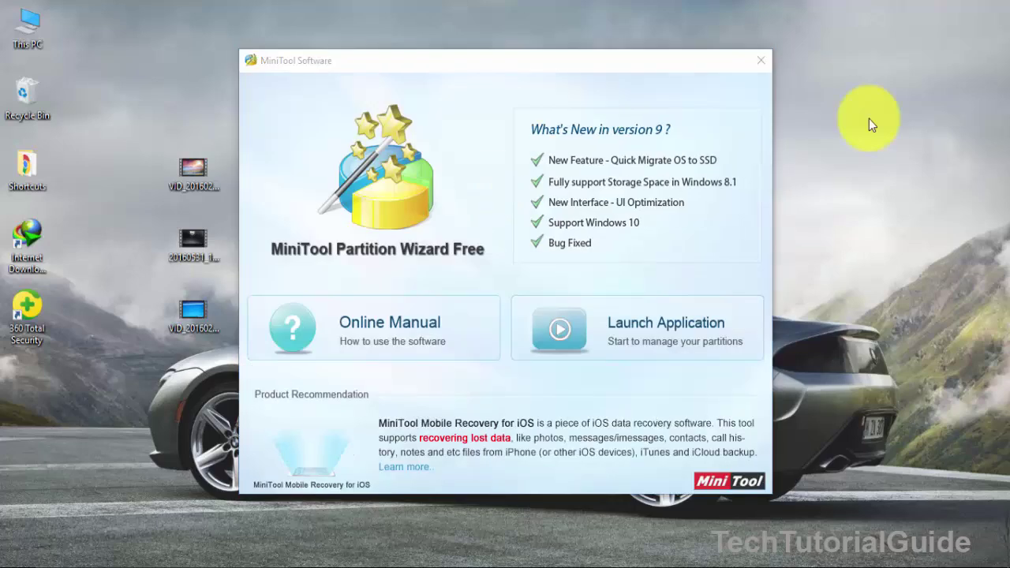
{"action": "right_click", "coordinate": [867, 115]}
{"action": "left_click", "coordinate": [880, 135]}
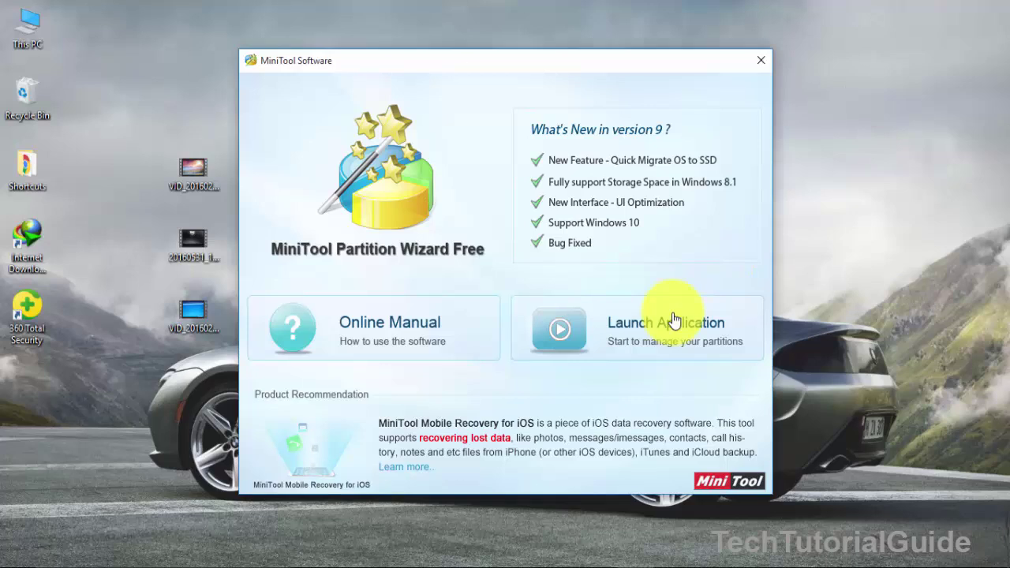
{"action": "left_click", "coordinate": [676, 317]}
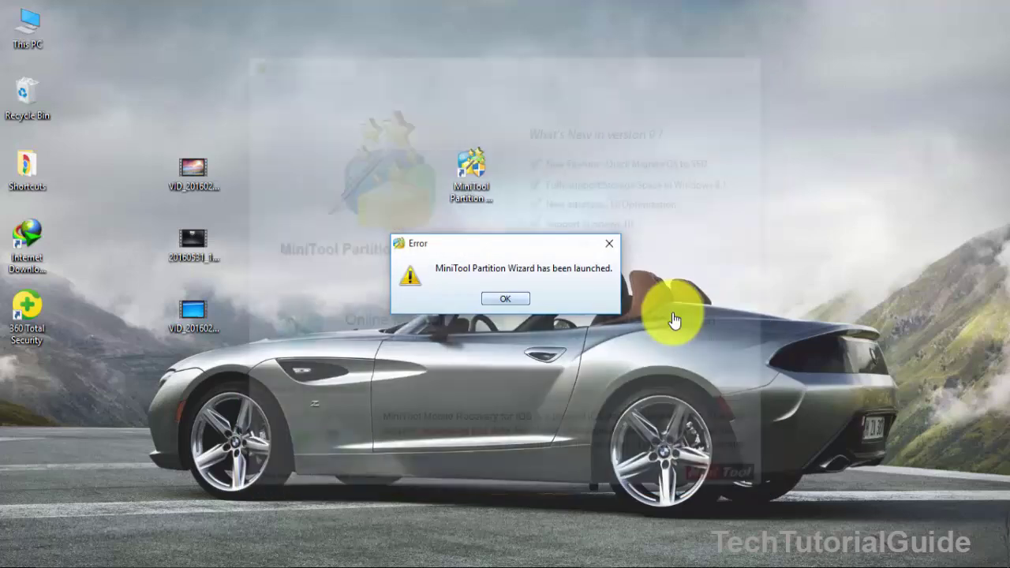
Dismiss the launch notice and step through Disks 1–3 to the SD card's FAT32 D: partition.
{"action": "key", "text": "Return"}
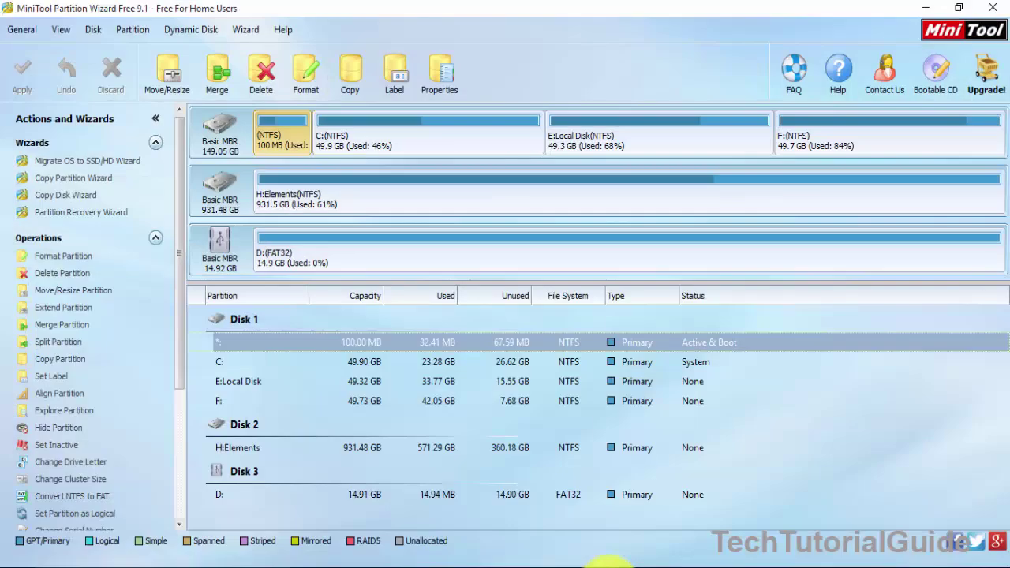
{"action": "key", "text": "Up"}
{"action": "key", "text": "Down"}
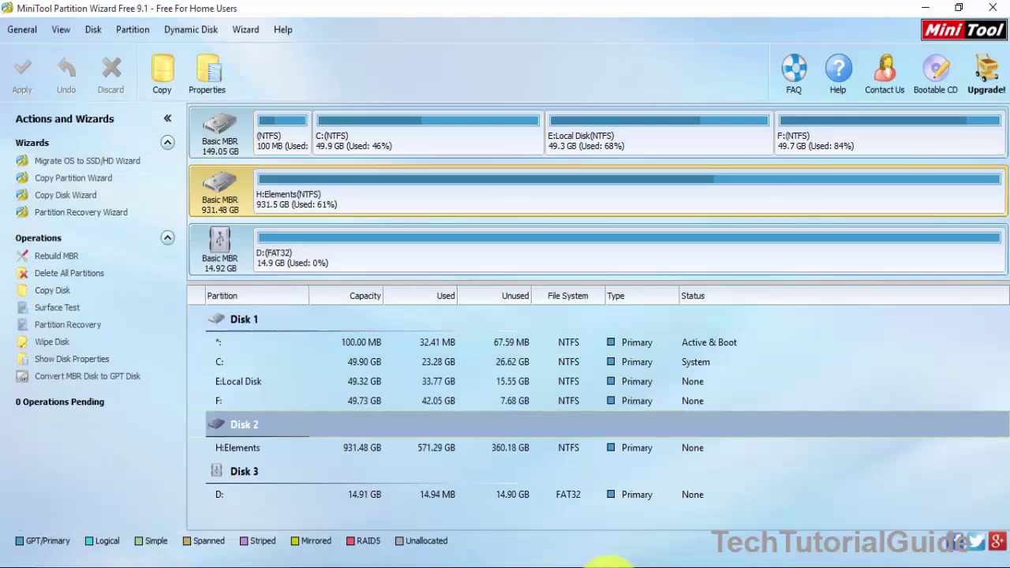
{"action": "key", "text": "Up"}
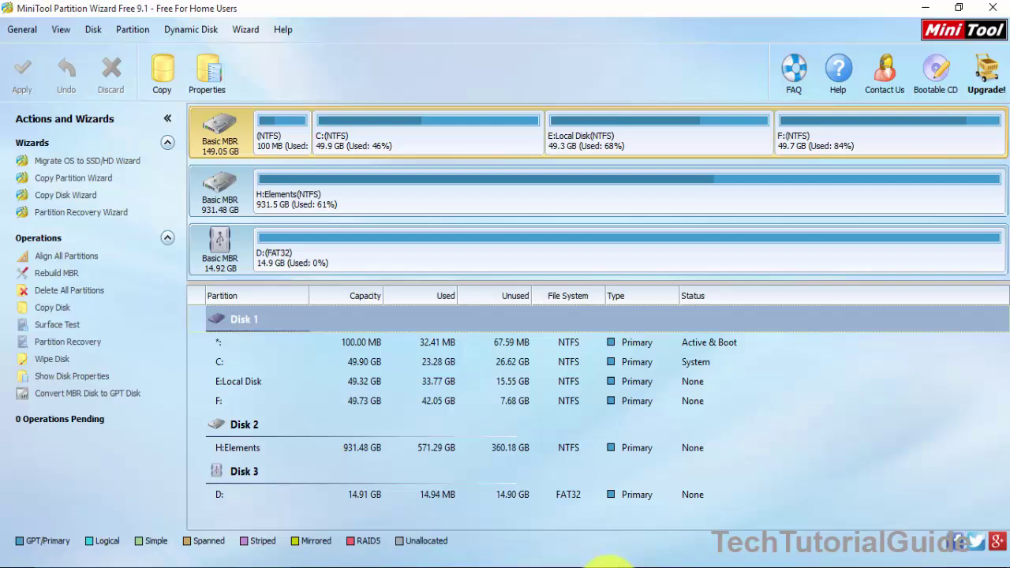
{"action": "key", "text": "Down"}
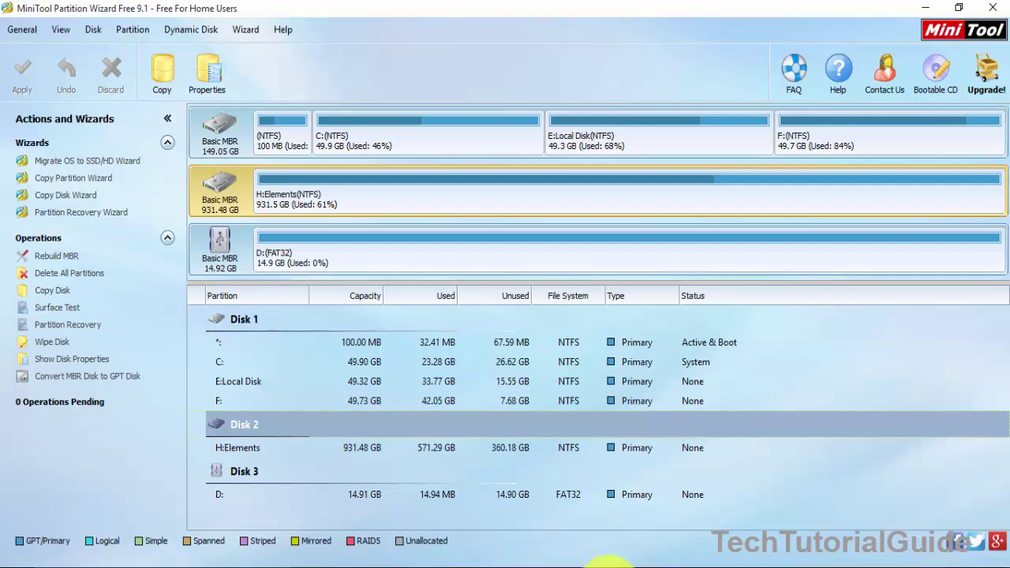
{"action": "key", "text": "Down"}
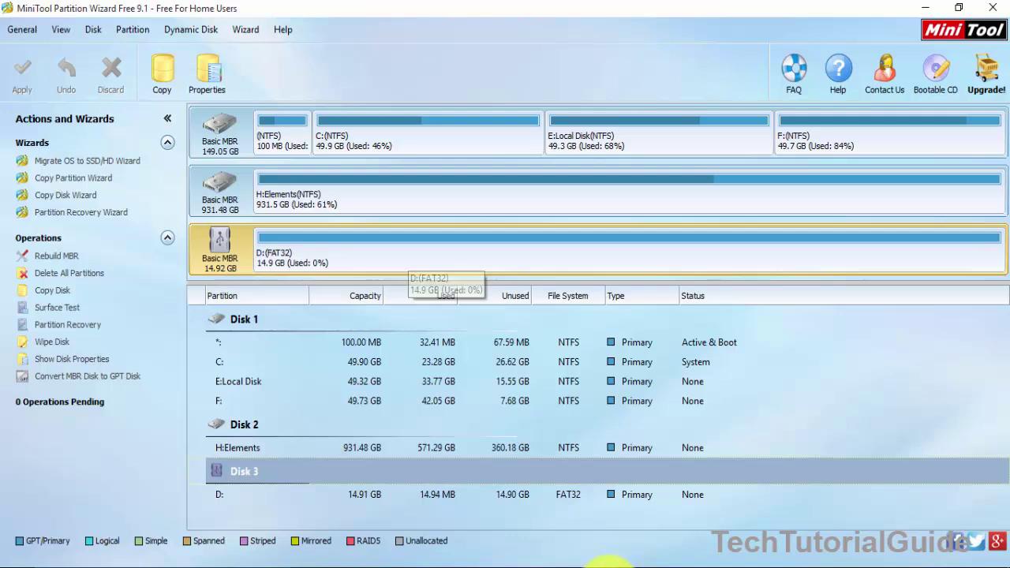
{"action": "key", "text": "Down"}
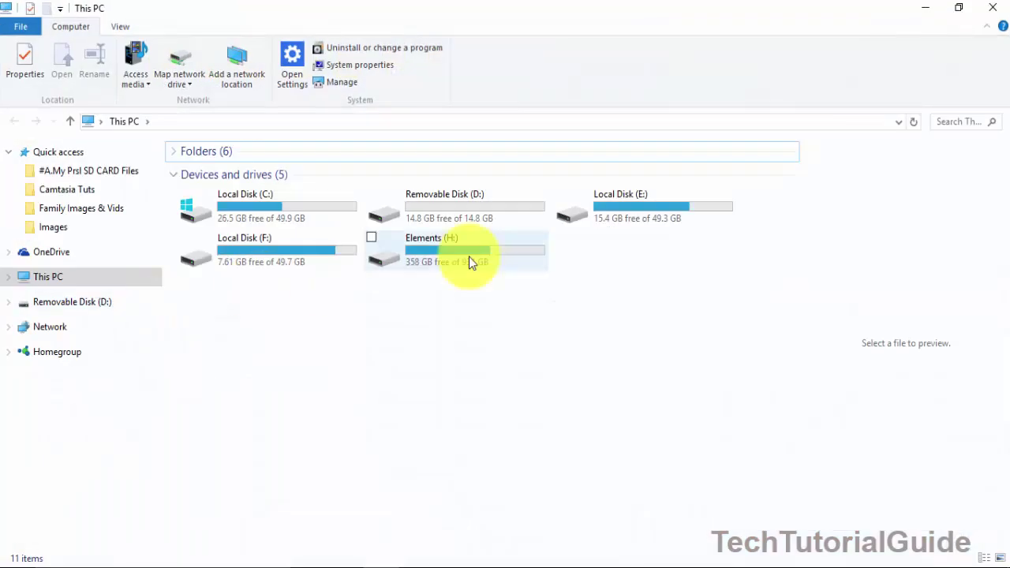
Check Removable Disk (D:)'s contents, return to This PC, and bring up D:'s context menu.
{"action": "left_click", "coordinate": [507, 219]}
{"action": "double_click", "coordinate": [508, 217]}
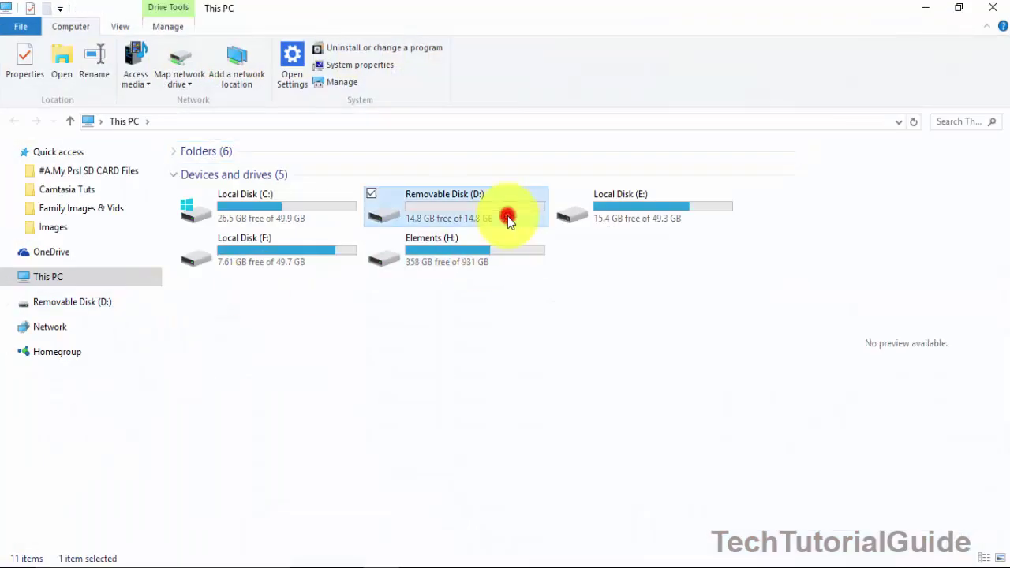
{"action": "left_click", "coordinate": [15, 119]}
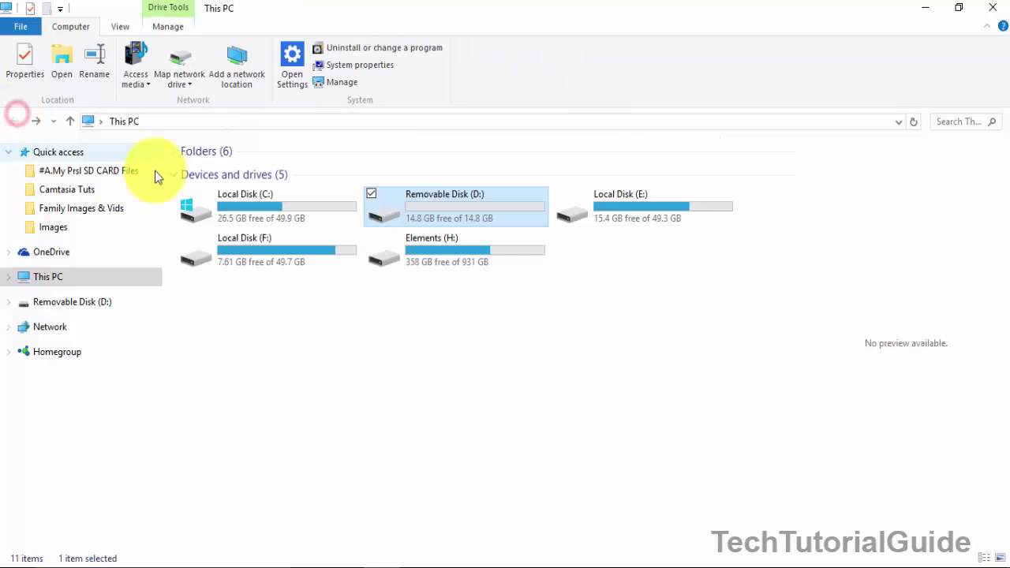
{"action": "right_click", "coordinate": [414, 193]}
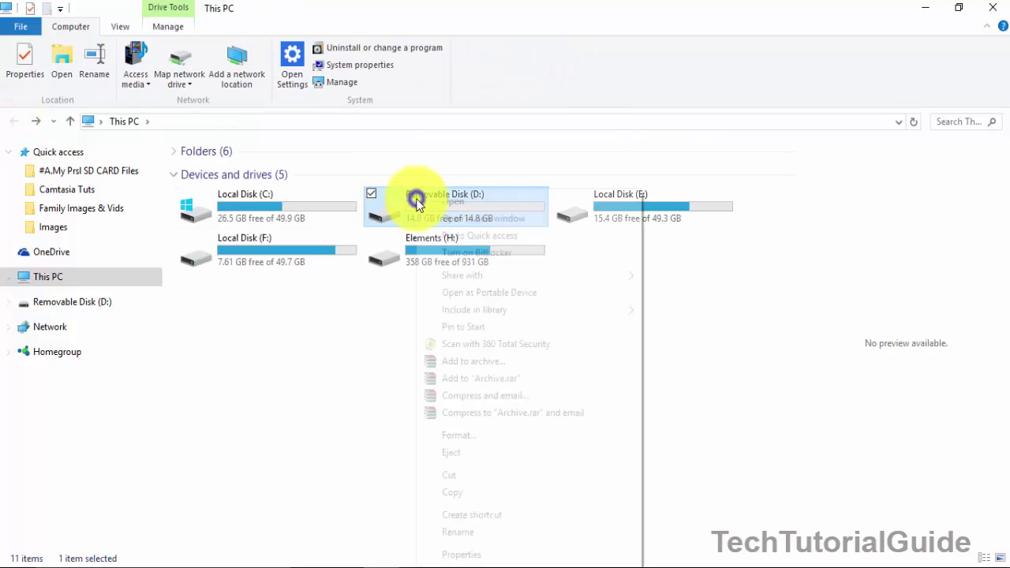
Quick-format Removable Disk (D:) as FAT32 with device defaults, then close the format window.
{"action": "left_click", "coordinate": [458, 435]}
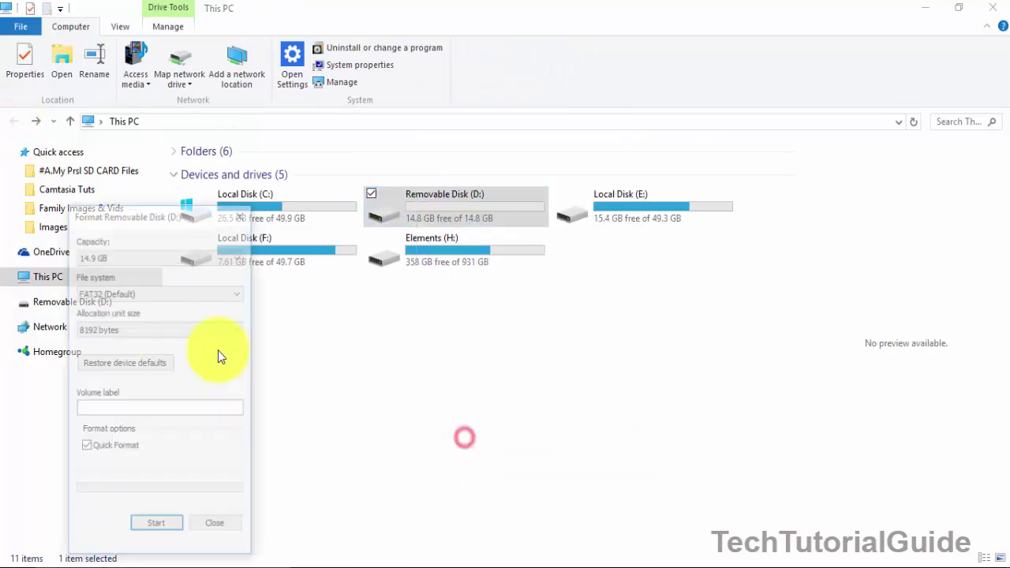
{"action": "left_click", "coordinate": [127, 362]}
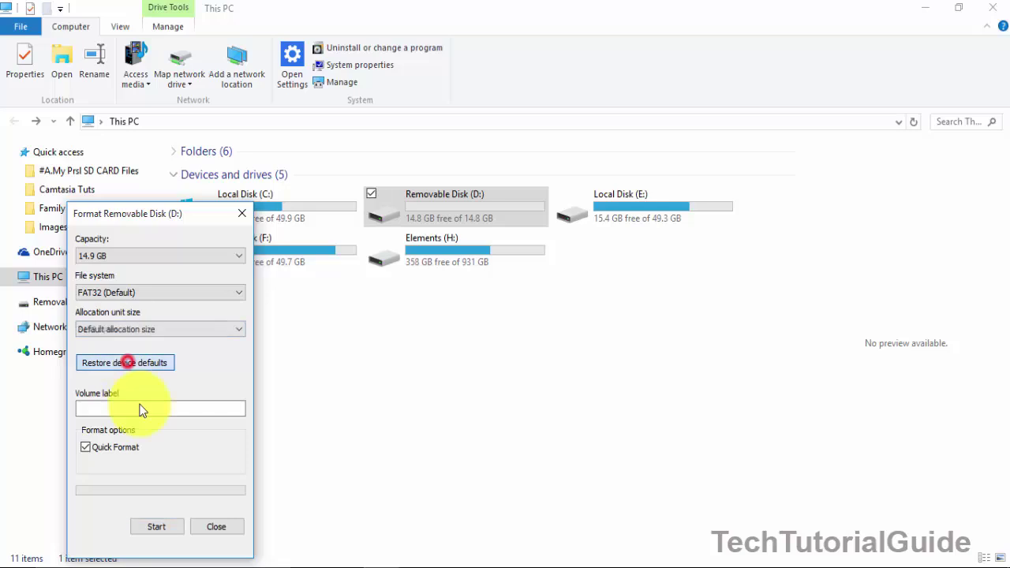
{"action": "left_click", "coordinate": [156, 526]}
{"action": "left_click", "coordinate": [536, 292]}
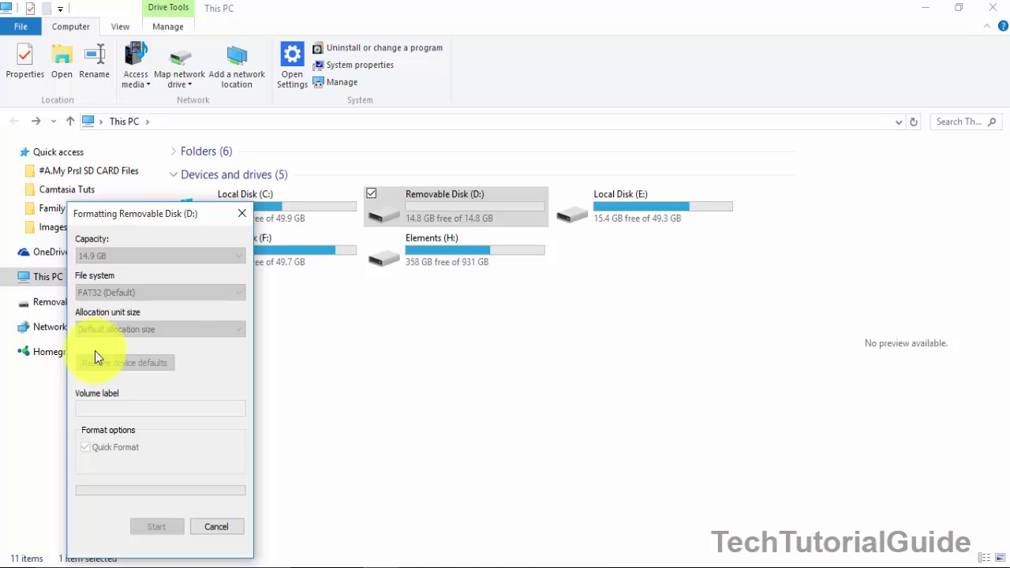
{"action": "left_click_drag", "start_coordinate": [143, 207], "coordinate": [203, 149]}
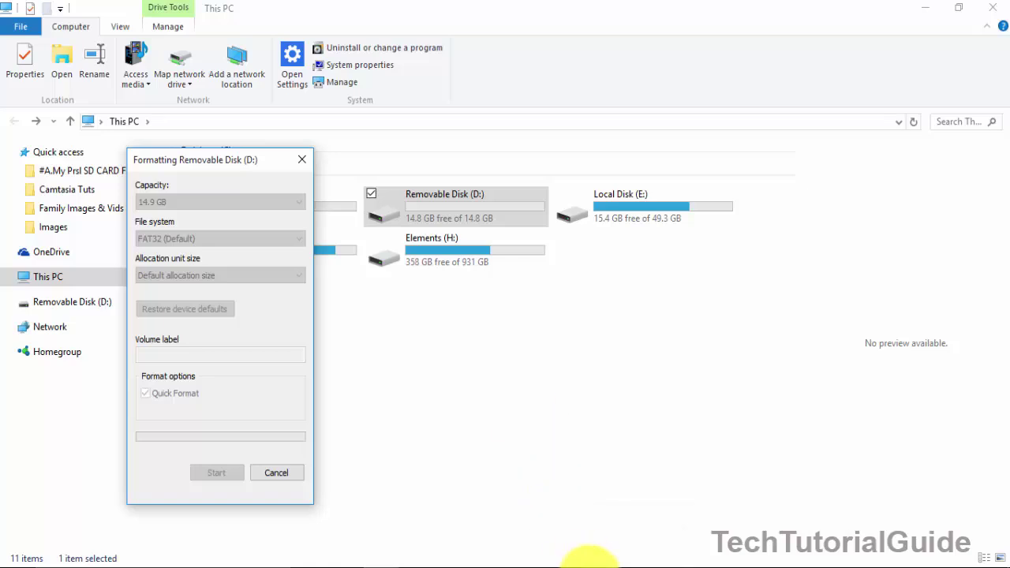
{"action": "left_click", "coordinate": [585, 545]}
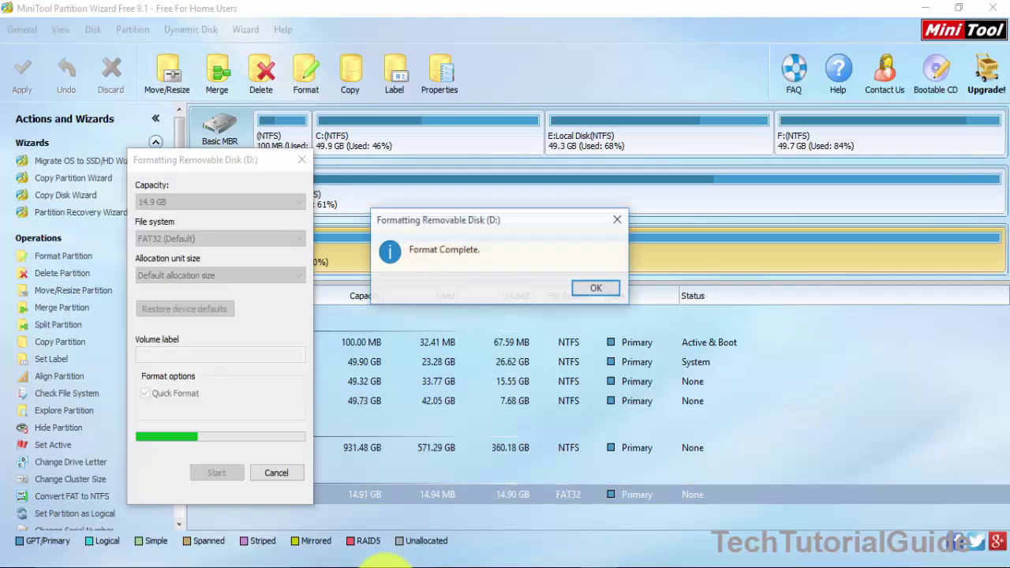
{"action": "left_click", "coordinate": [596, 289]}
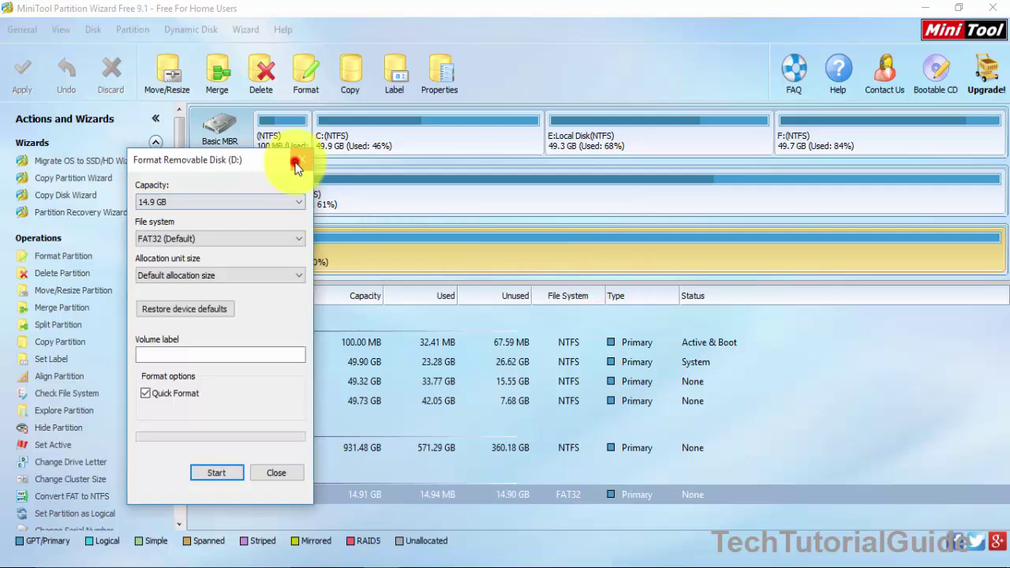
{"action": "left_click", "coordinate": [298, 161]}
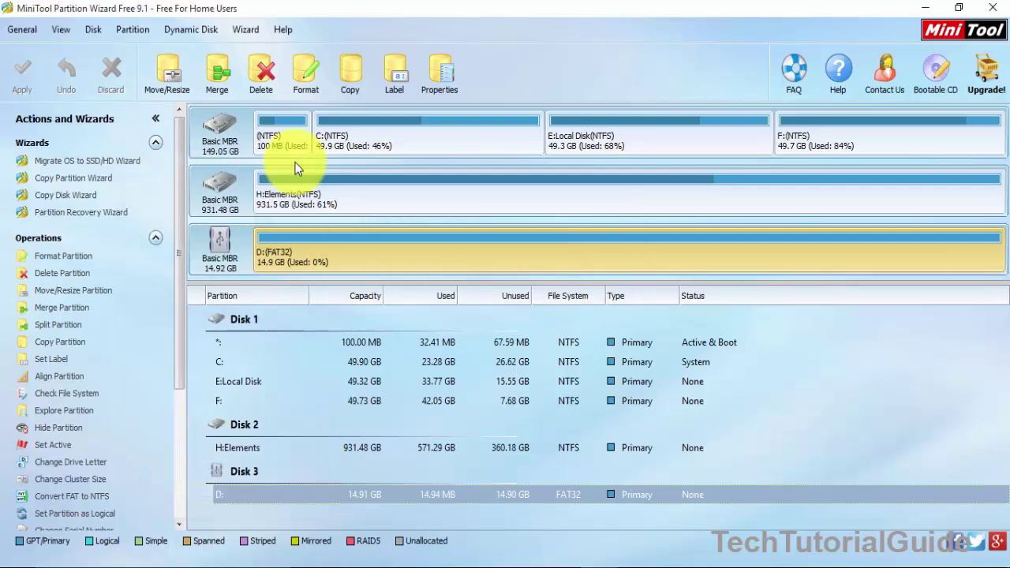
Shrink partition D: to 12.88 GB, leaving about 2 GB unallocated after it.
{"action": "key", "text": "Menu"}
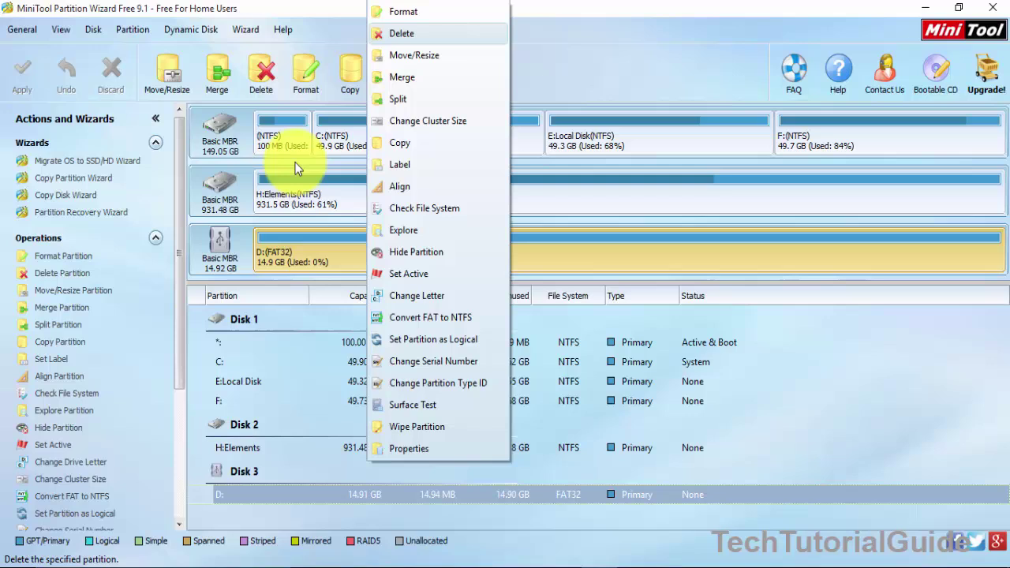
{"action": "key", "text": "Down"}
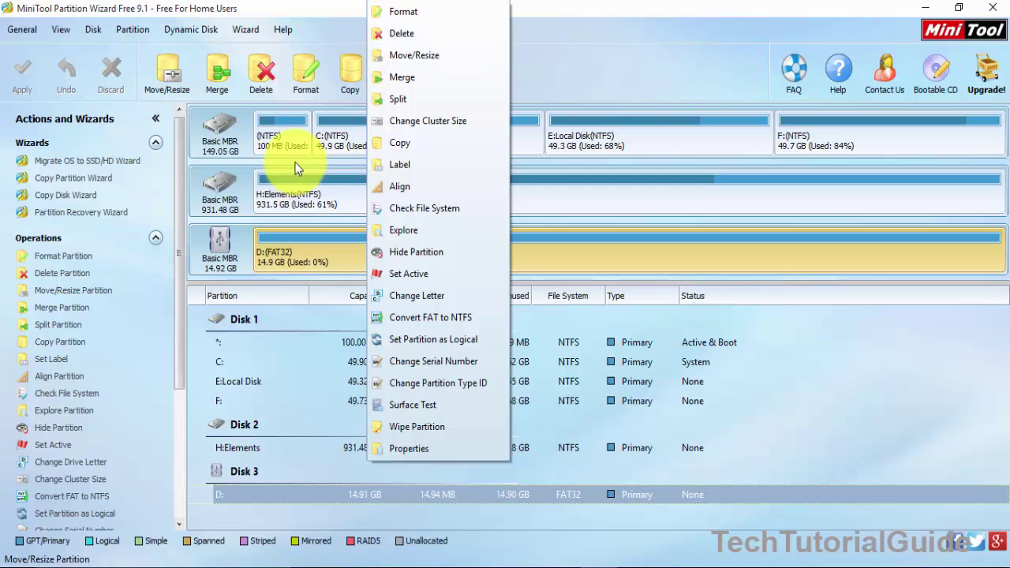
{"action": "key", "text": "Escape"}
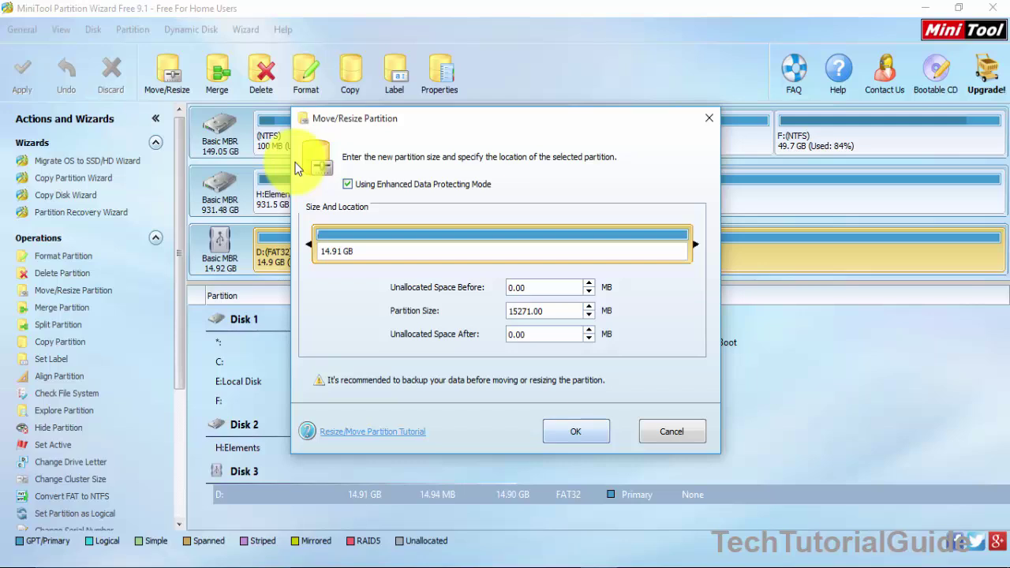
{"action": "left_click_drag", "start_coordinate": [695, 245], "coordinate": [644, 244]}
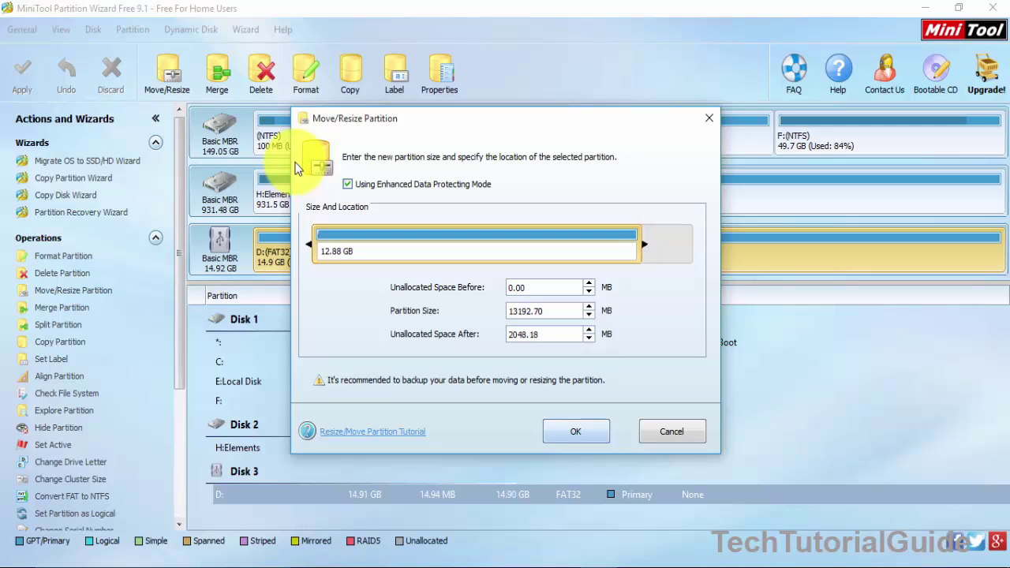
{"action": "key", "text": "Return"}
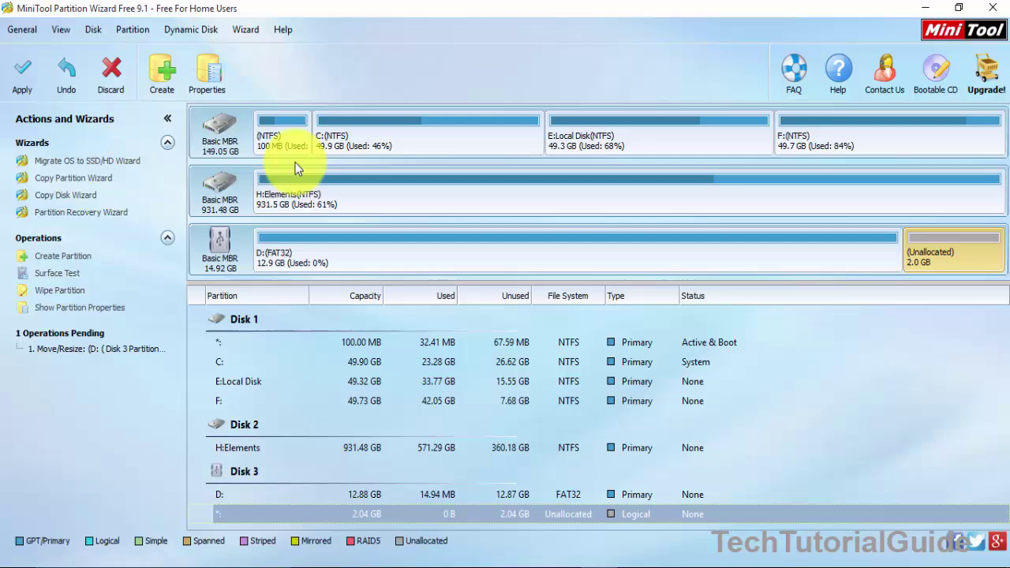
Start a new partition in the 2 GB unallocated space, accepting the removable-disk warning.
{"action": "key", "text": "shift+F10"}
{"action": "key", "text": "Down"}
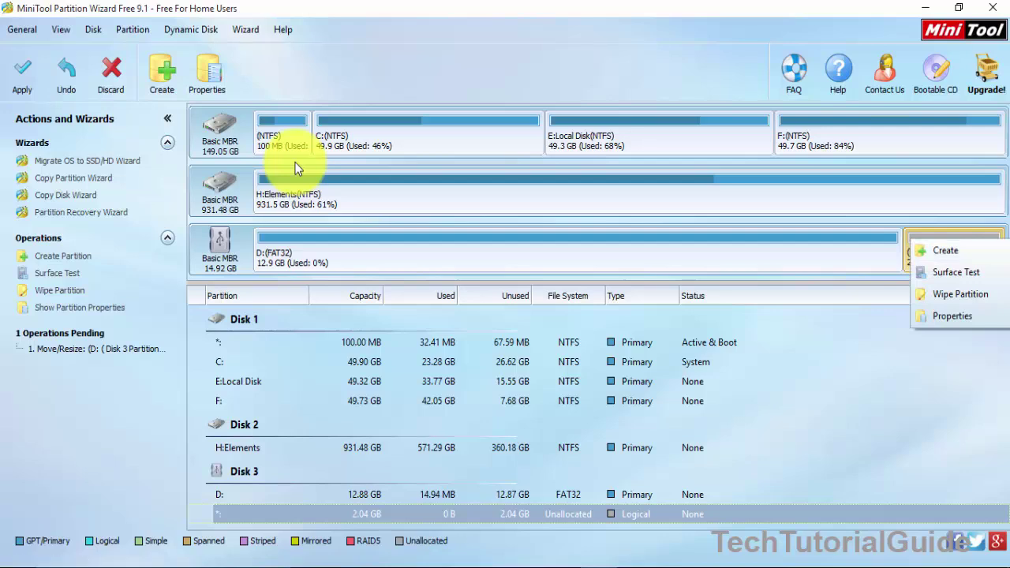
{"action": "key", "text": "shift+F10"}
{"action": "key", "text": "Down"}
{"action": "key", "text": "Up"}
{"action": "key", "text": "Return"}
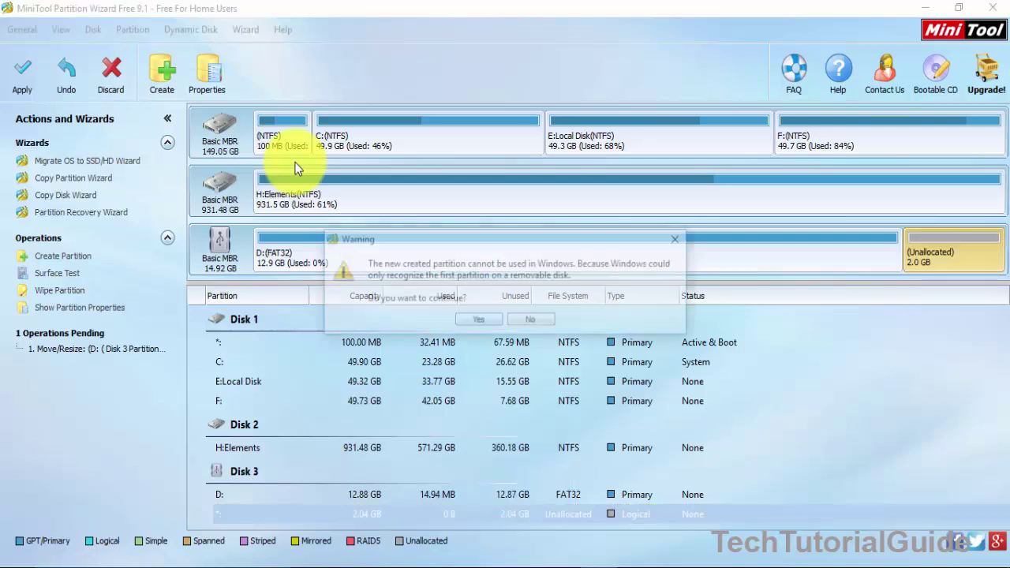
{"action": "key", "text": "Return"}
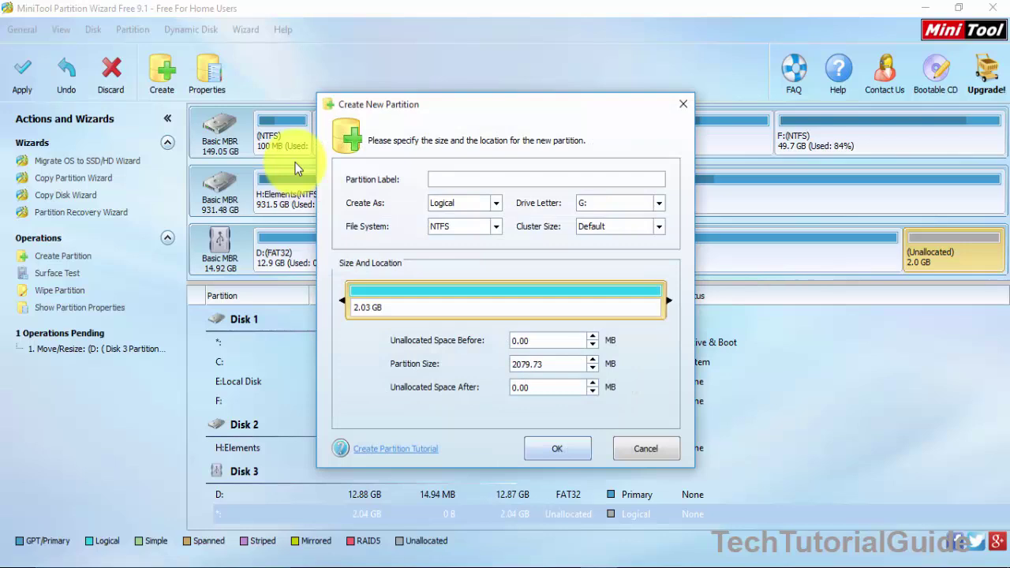
Set the new partition to Primary with an Ext2 file system.
{"action": "key", "text": "Tab"}
{"action": "key", "text": "alt+Down"}
{"action": "key", "text": "Up"}
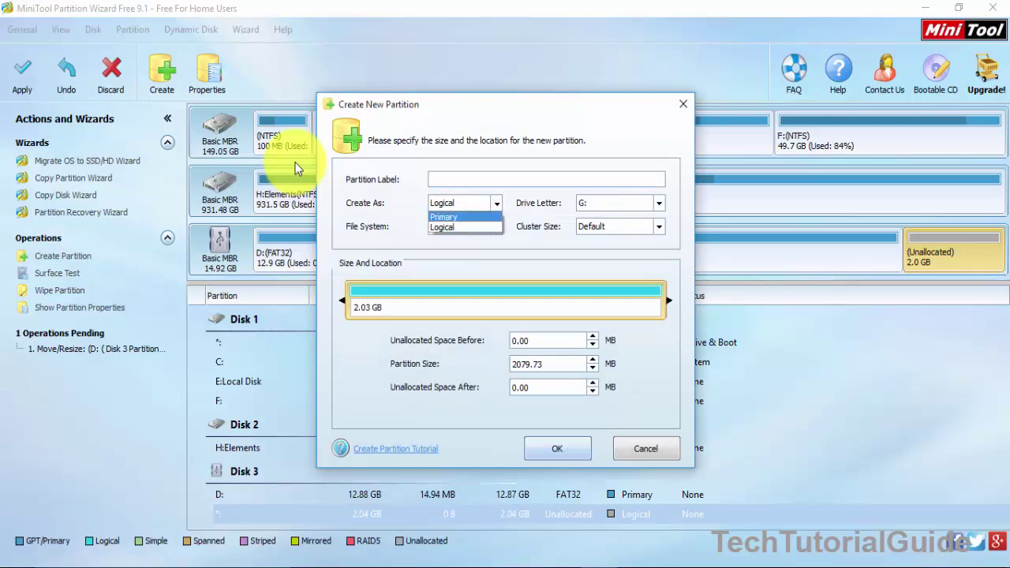
{"action": "key", "text": "Return"}
{"action": "key", "text": "Up"}
{"action": "key", "text": "Up"}
{"action": "key", "text": "Down"}
{"action": "key", "text": "Down"}
{"action": "key", "text": "Down"}
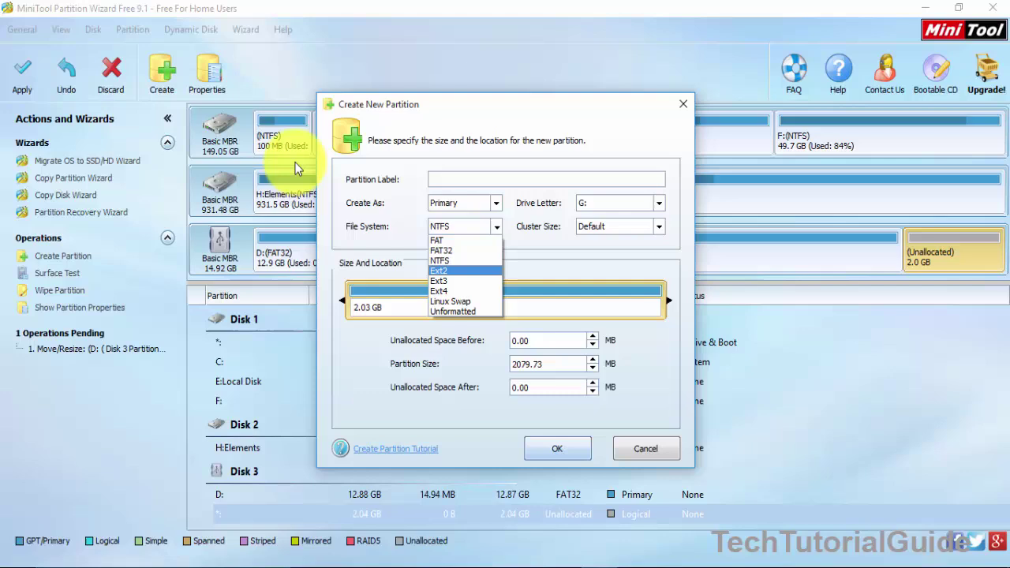
{"action": "key", "text": "Up"}
{"action": "key", "text": "Up"}
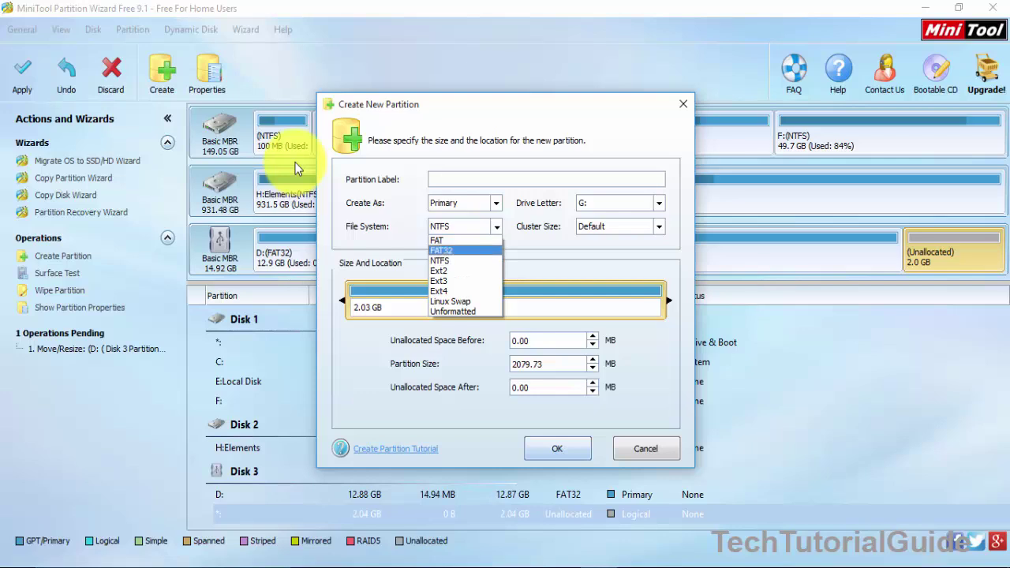
{"action": "key", "text": "Up"}
{"action": "key", "text": "Down"}
{"action": "key", "text": "Down"}
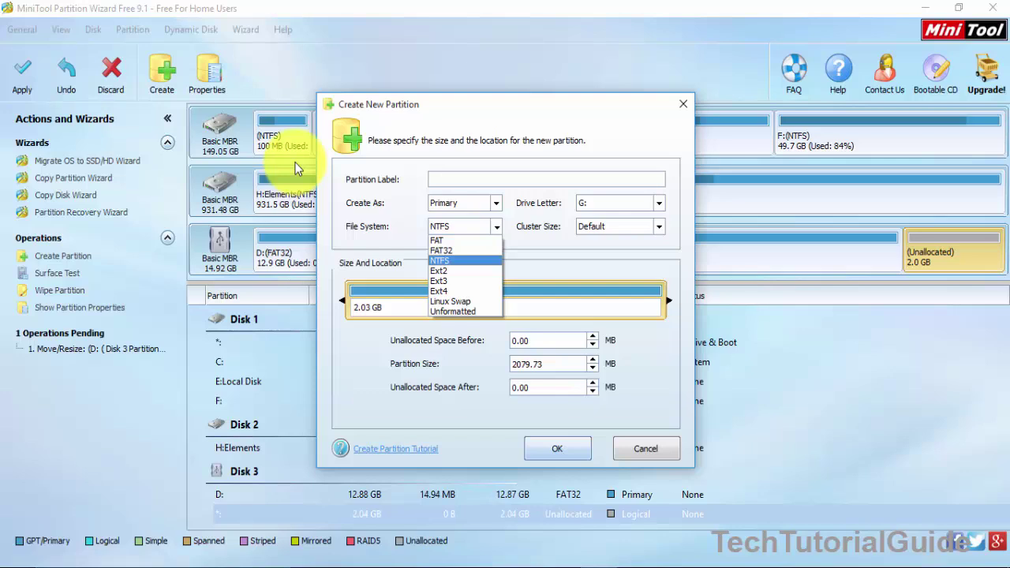
{"action": "key", "text": "Down"}
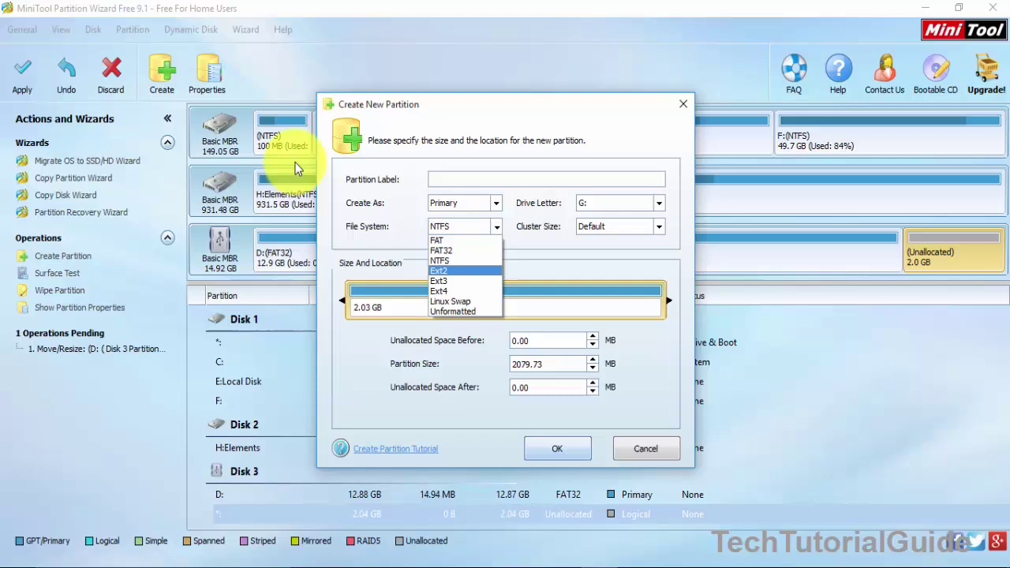
{"action": "key", "text": "Down"}
{"action": "key", "text": "Up"}
Confirm Ext2 and keep the default cluster size.
{"action": "key", "text": "Return"}
{"action": "key", "text": "shift+Tab"}
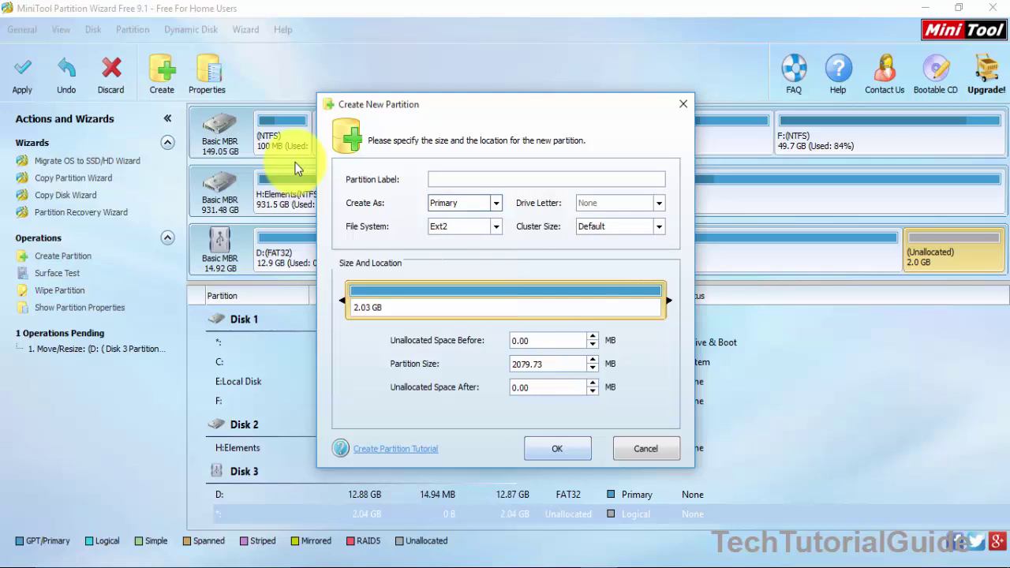
{"action": "key", "text": "Tab"}
{"action": "key", "text": "Tab"}
{"action": "key", "text": "alt+Down"}
{"action": "key", "text": "Return"}
{"action": "key", "text": "Tab"}
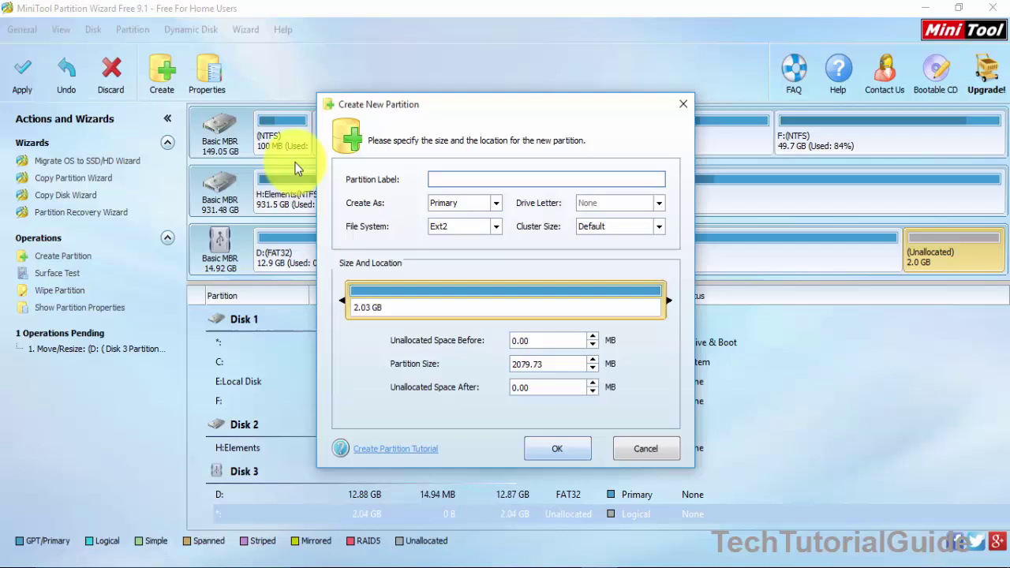
Label the partition 'Sd Card _Data' and confirm creating it.
{"action": "type", "text": "Sd "}
{"action": "type", "text": "Card "}
{"action": "type", "text": "_Dast"}
{"action": "key", "text": "BackSpace"}
{"action": "type", "text": "ta"}
{"action": "key", "text": "shift+Home"}
{"action": "key", "text": "End"}
{"action": "key", "text": "shift+Home"}
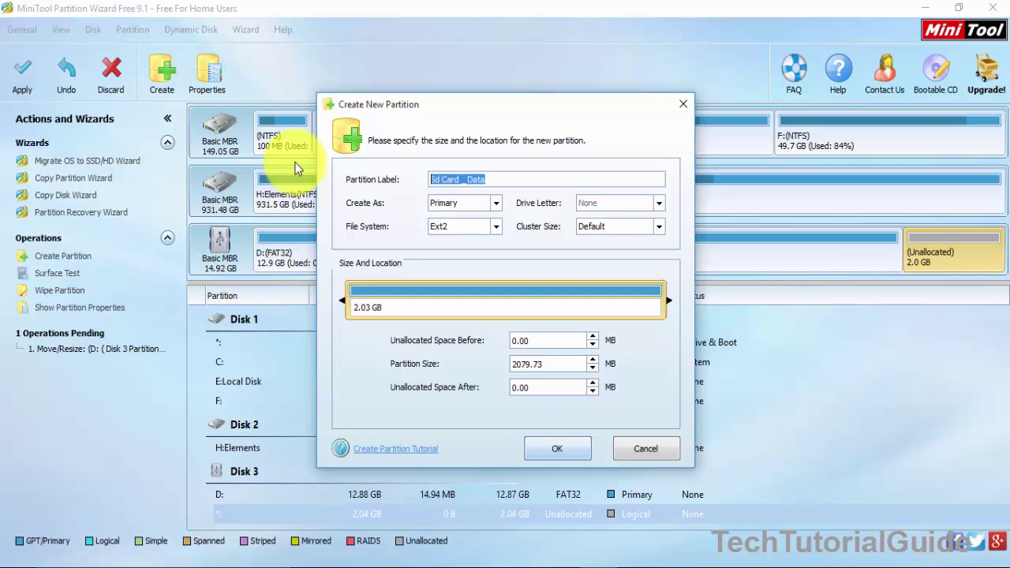
{"action": "key", "text": "Return"}
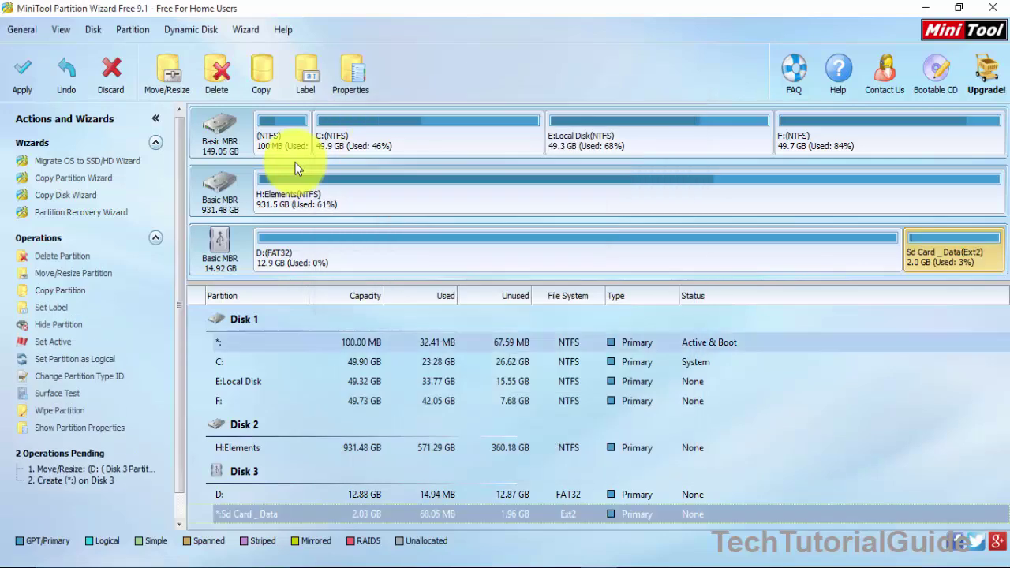
Apply the pending resize and Ext2 partition operations to the SD card.
{"action": "key", "text": "ctrl+a"}
{"action": "key", "text": "Return"}
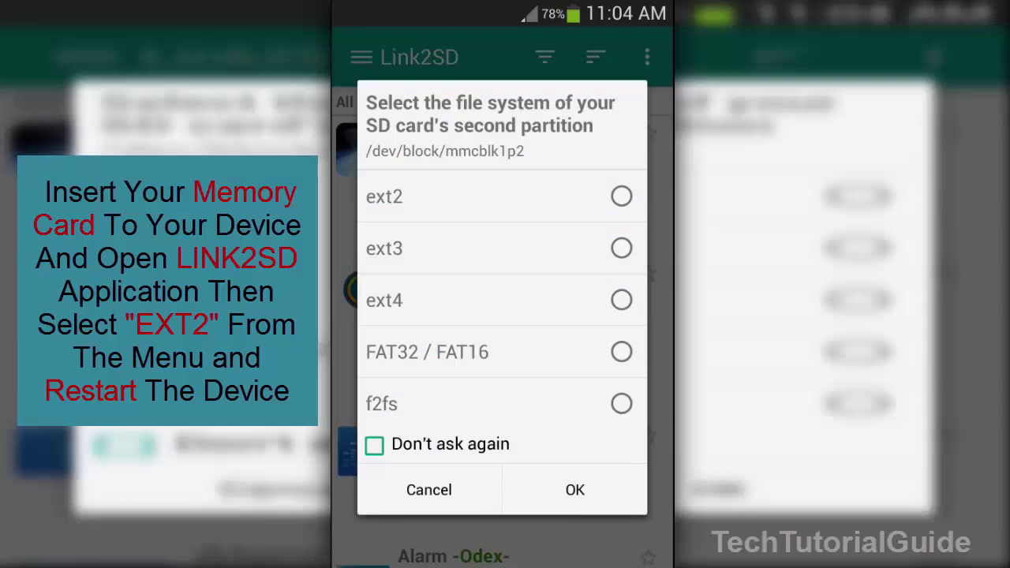
Choose ext2 as Link2SD's second-partition file system and dismiss the restart notice.
{"action": "left_click", "coordinate": [552, 196]}
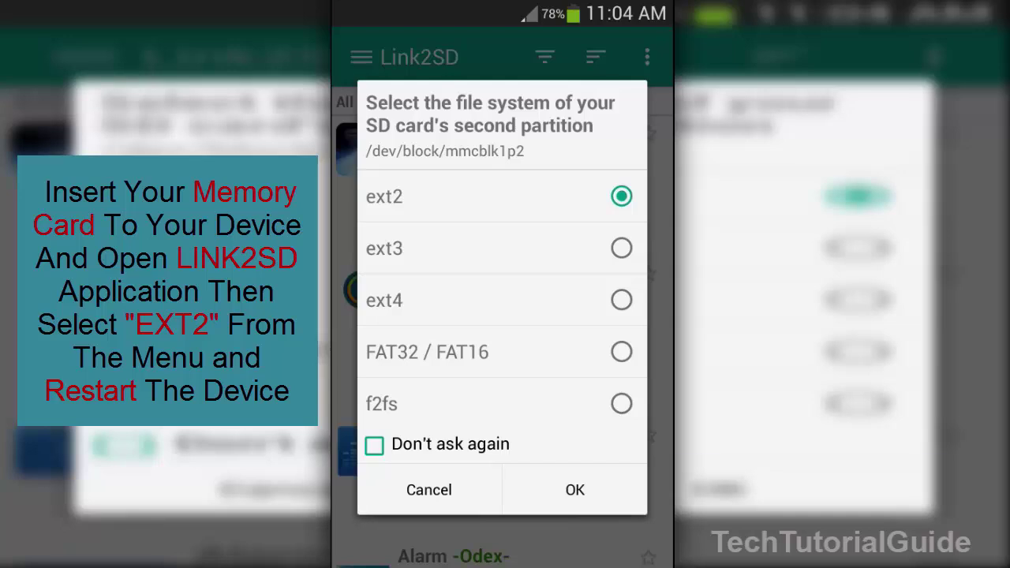
{"action": "left_click", "coordinate": [575, 489]}
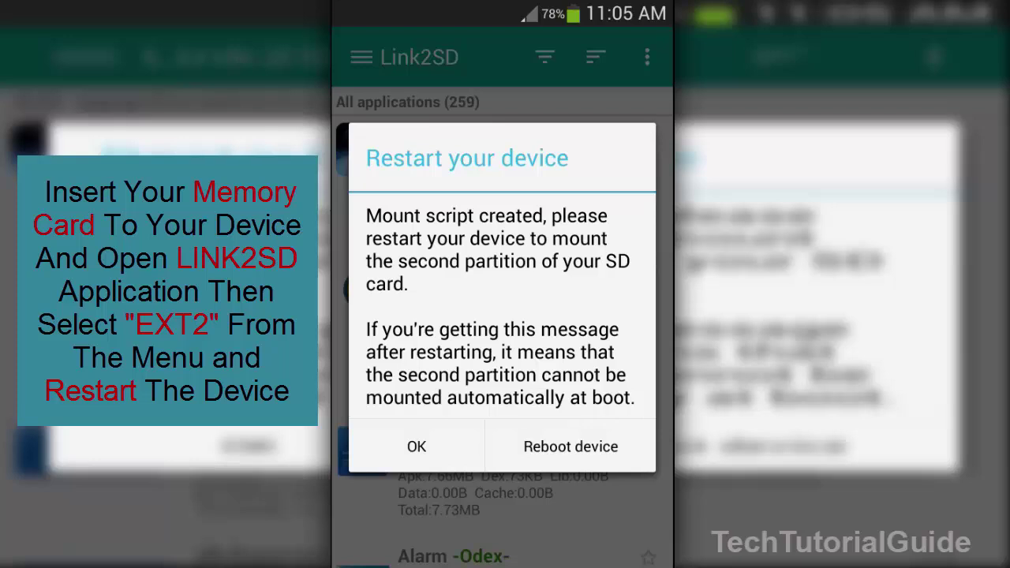
{"action": "left_click", "coordinate": [442, 446]}
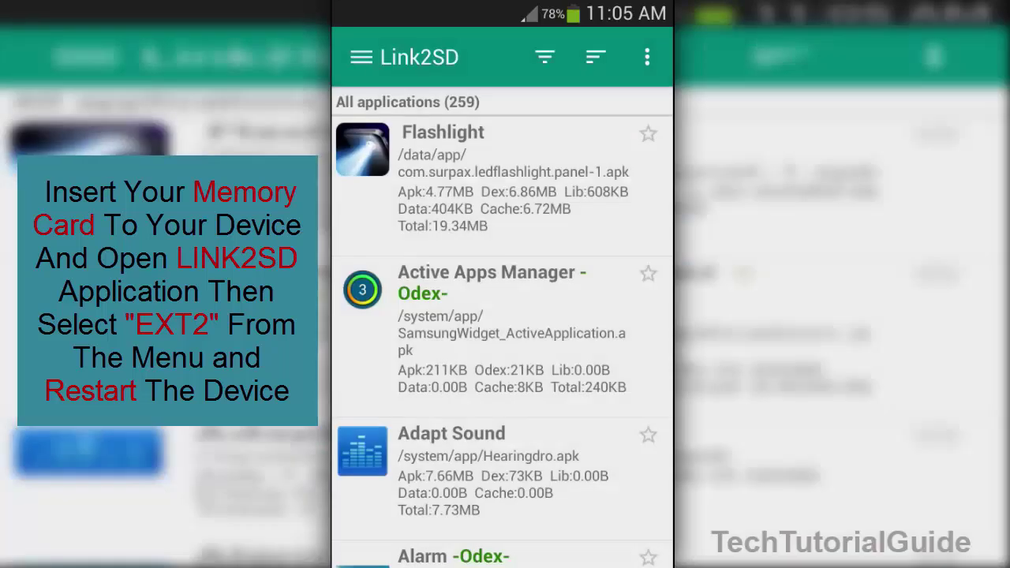
Check Link2SD's storage info, then go home and request a phone restart.
{"action": "left_click", "coordinate": [647, 57]}
{"action": "left_click", "coordinate": [597, 165]}
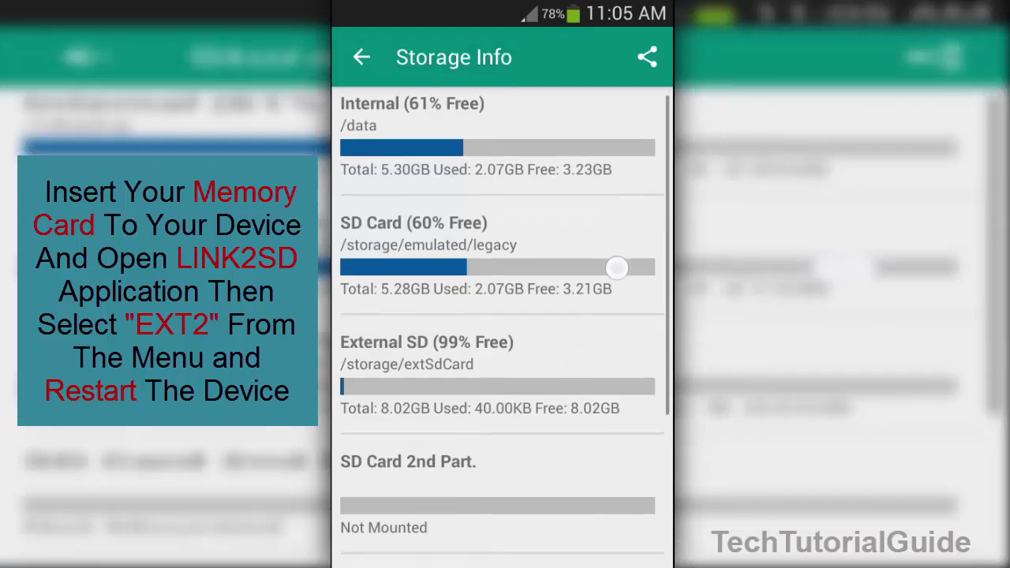
{"action": "left_click_drag", "start_coordinate": [618, 265], "coordinate": [618, 200]}
{"action": "left_click", "coordinate": [361, 56]}
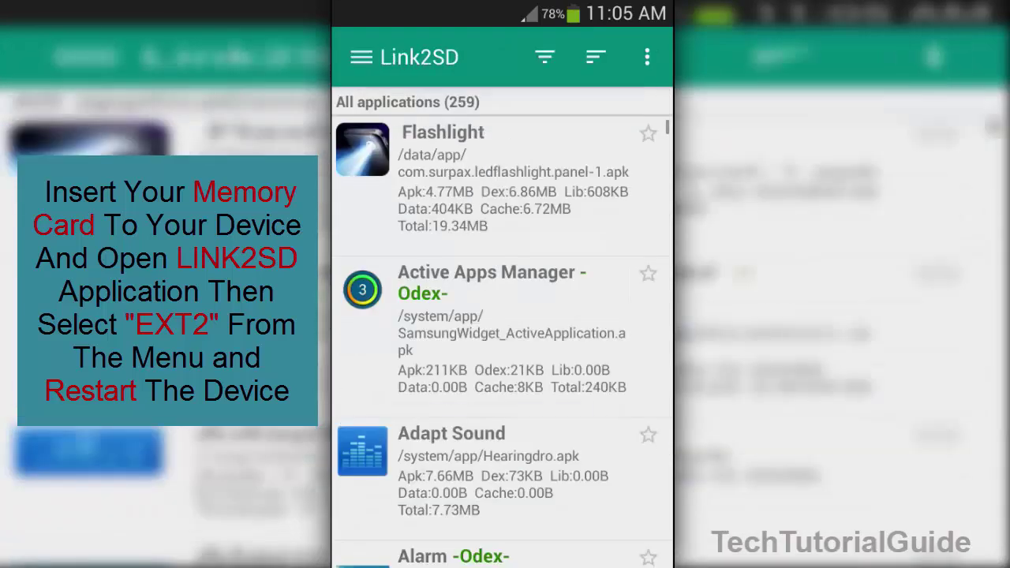
{"action": "key", "text": "Home"}
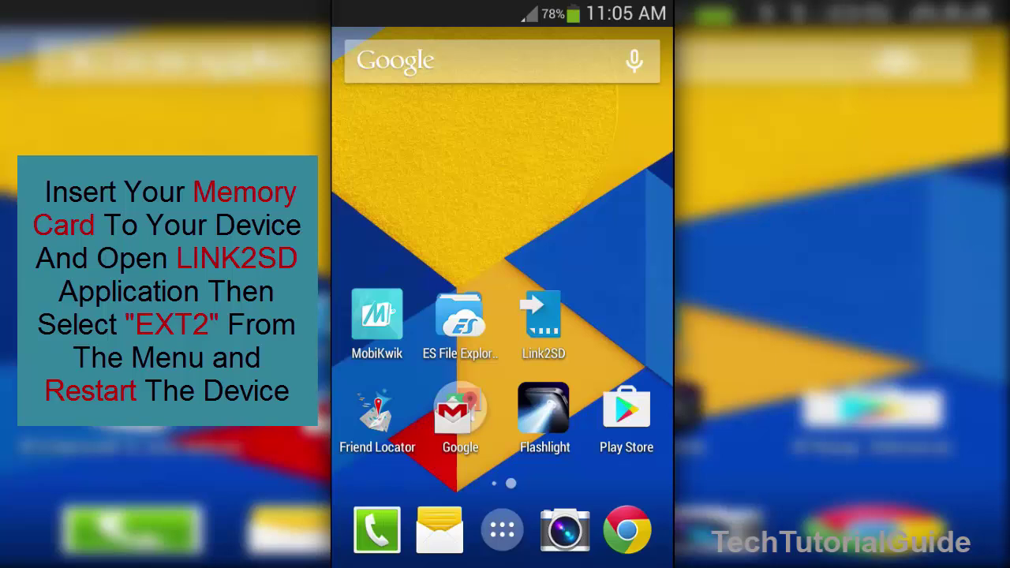
{"action": "left_click", "coordinate": [518, 389]}
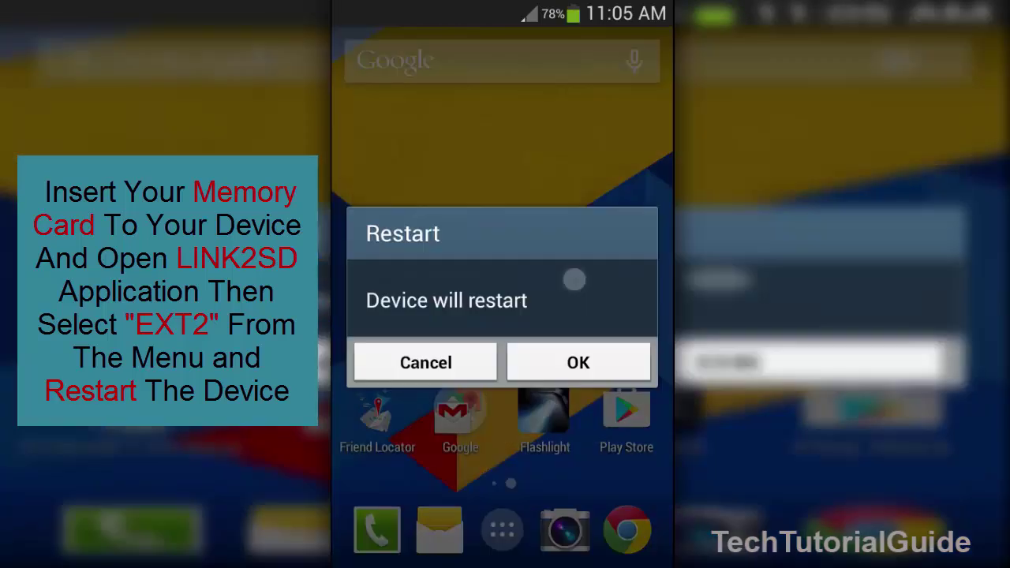